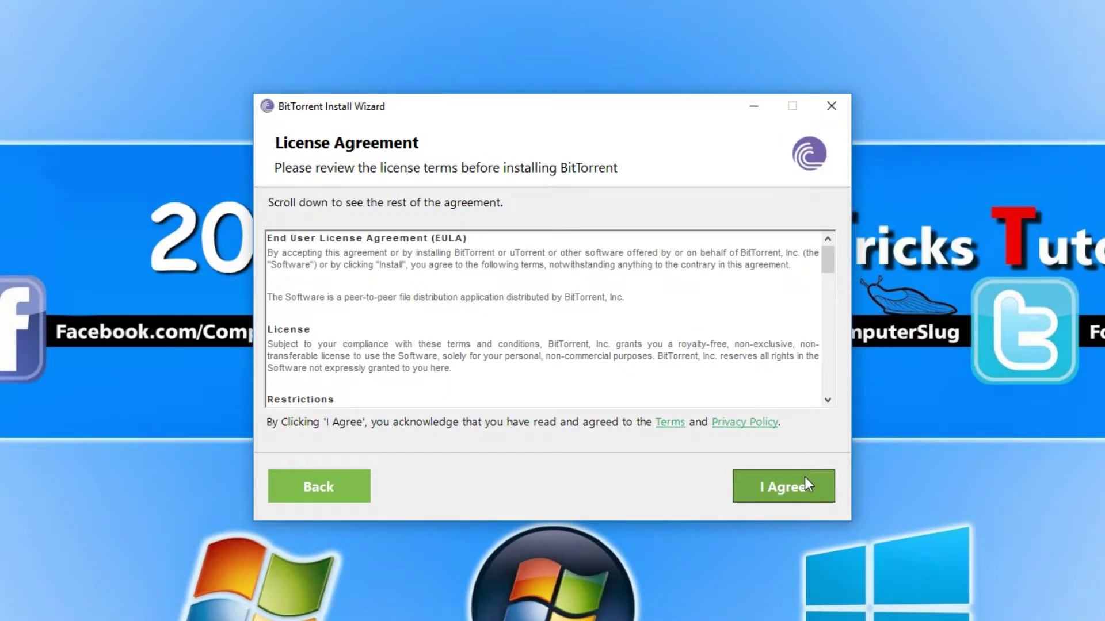
Step: Agree to the BitTorrent license and decline the Ad-Aware Web Companion and Avast Free Antivirus offers
click(805, 481)
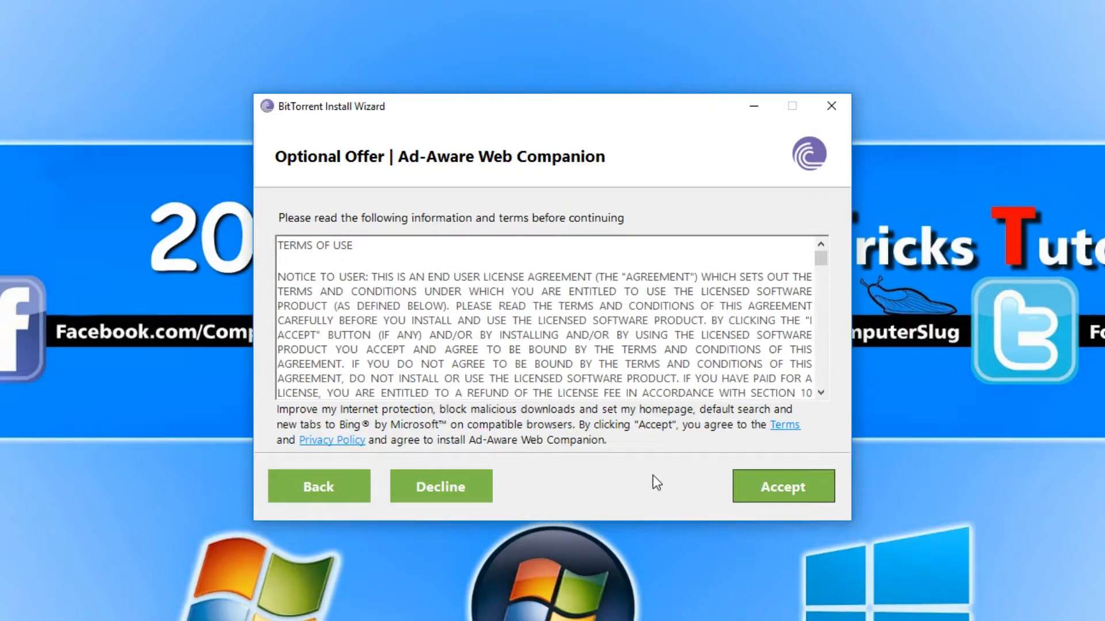
click(469, 492)
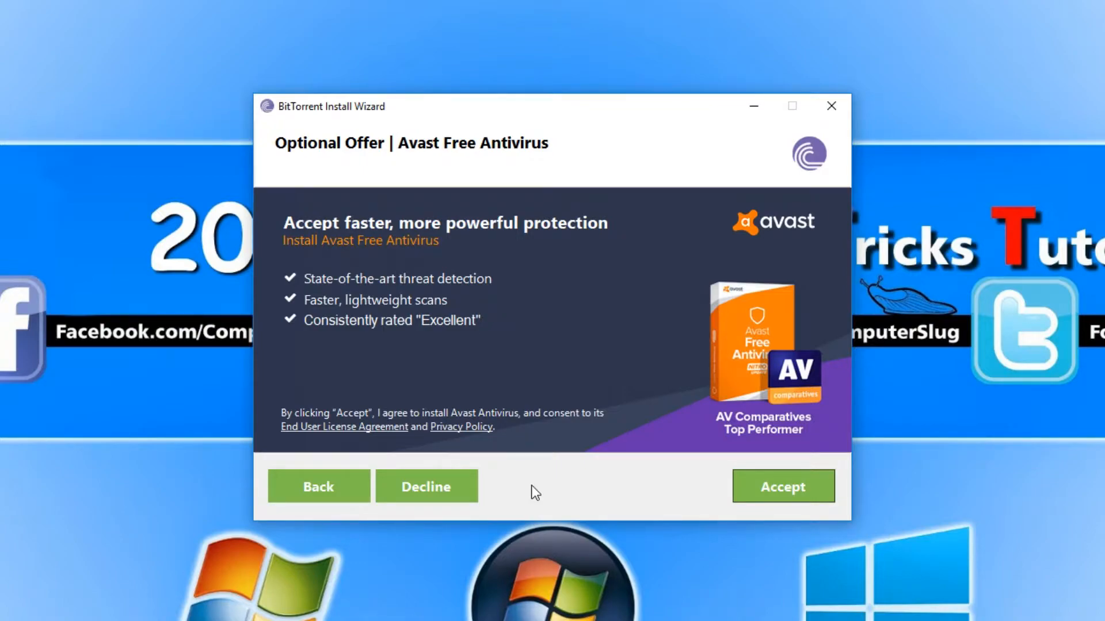
click(462, 492)
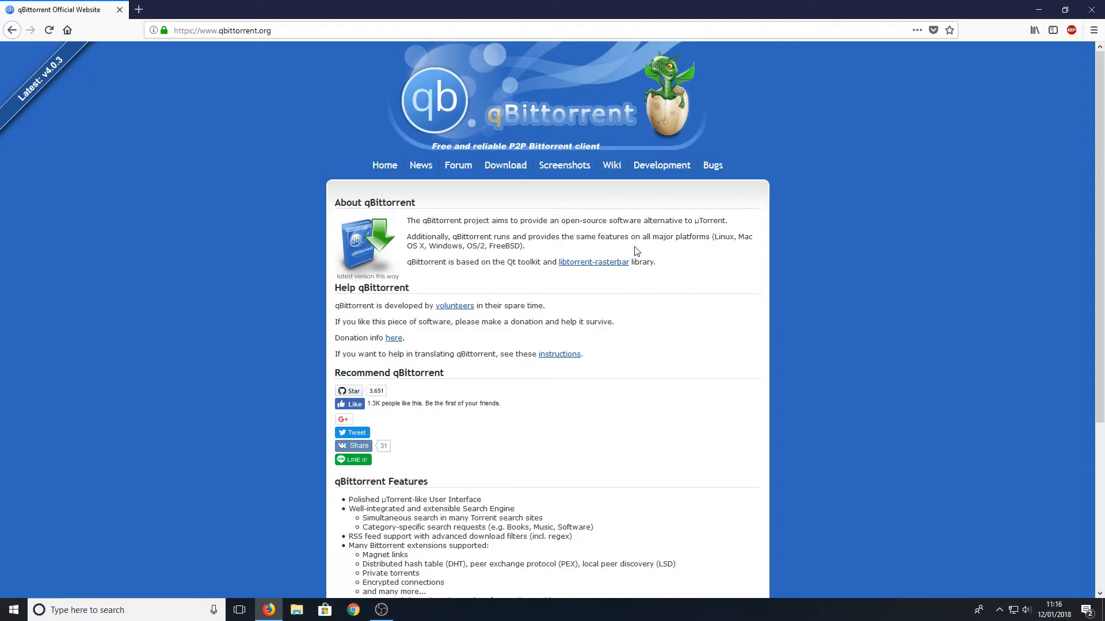
Step: Download the 64-bit Windows qBittorrent installer from the SourceForge mirror and run it from Downloads
click(505, 167)
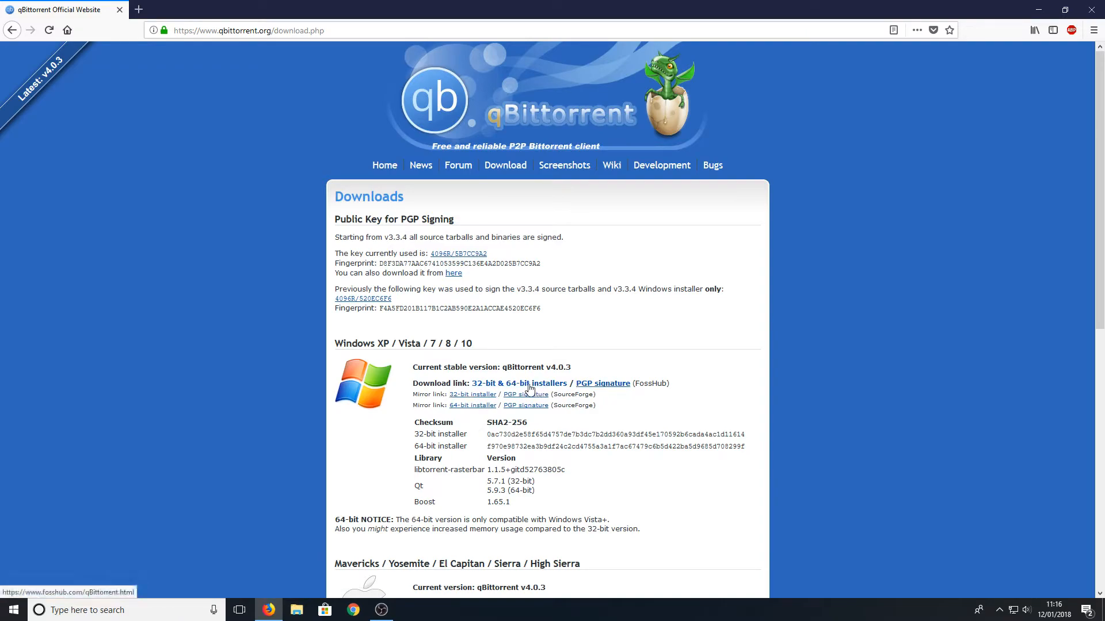
click(483, 407)
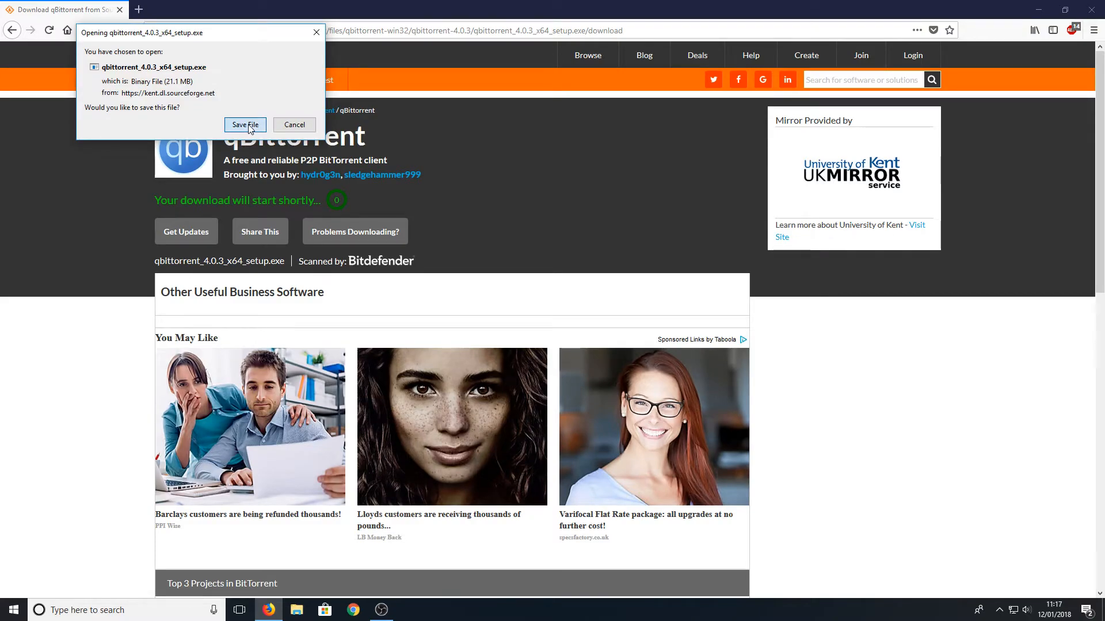
click(245, 125)
click(1015, 31)
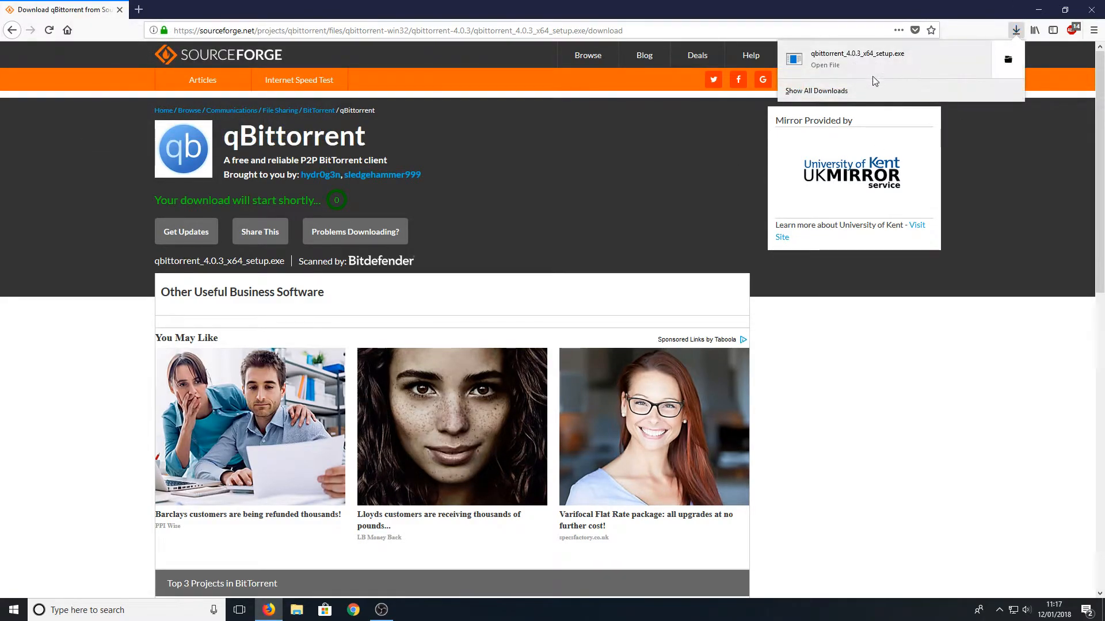
click(874, 63)
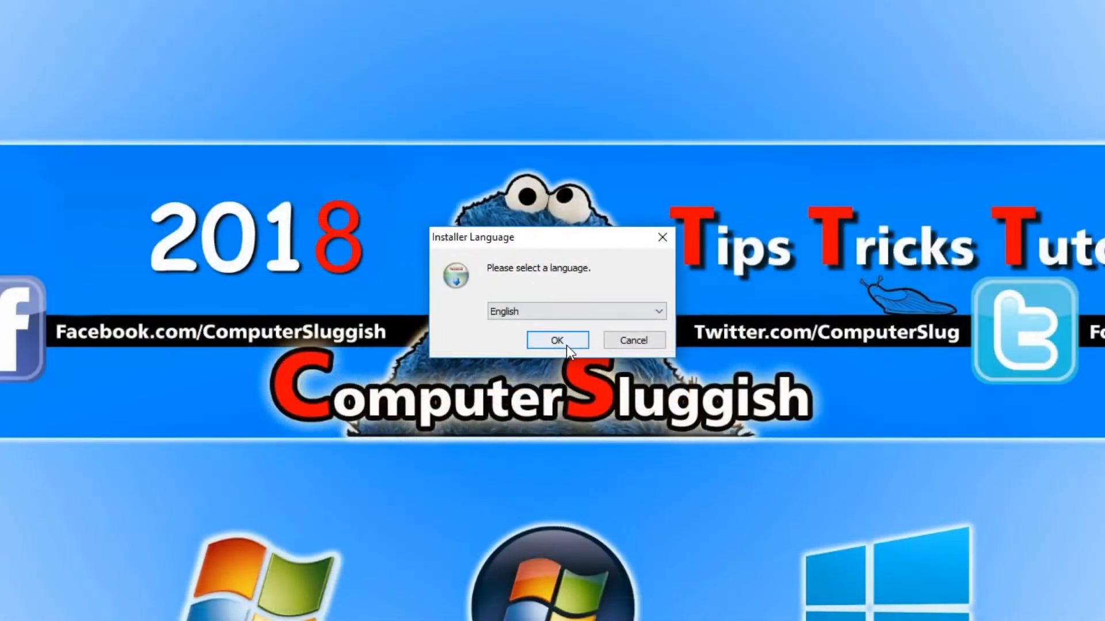
Step: Start qBittorrent setup in English and accept its license terms
click(564, 343)
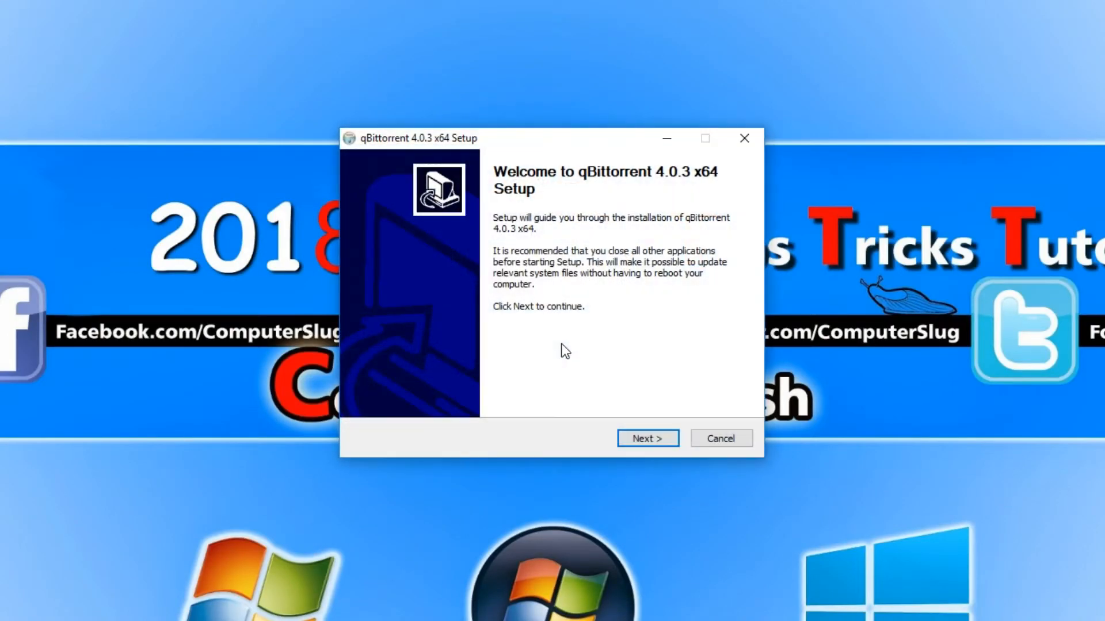
click(643, 438)
click(538, 398)
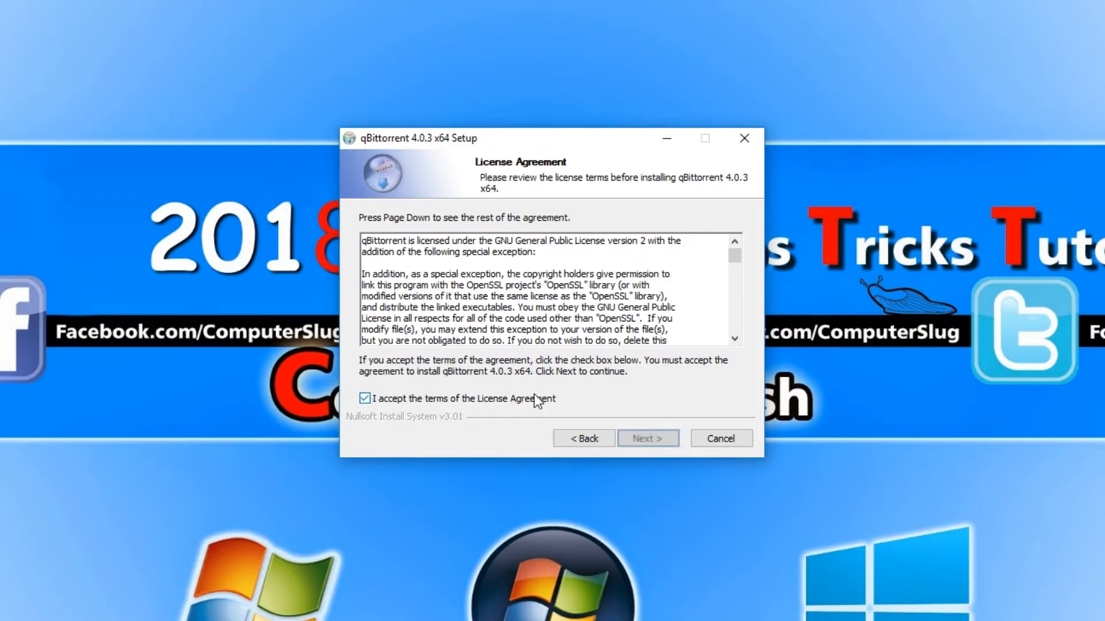
click(644, 437)
Step: Install the default components into C:\Program Files\qBittorrent, then finish with Launch qBittorrent checked
click(656, 436)
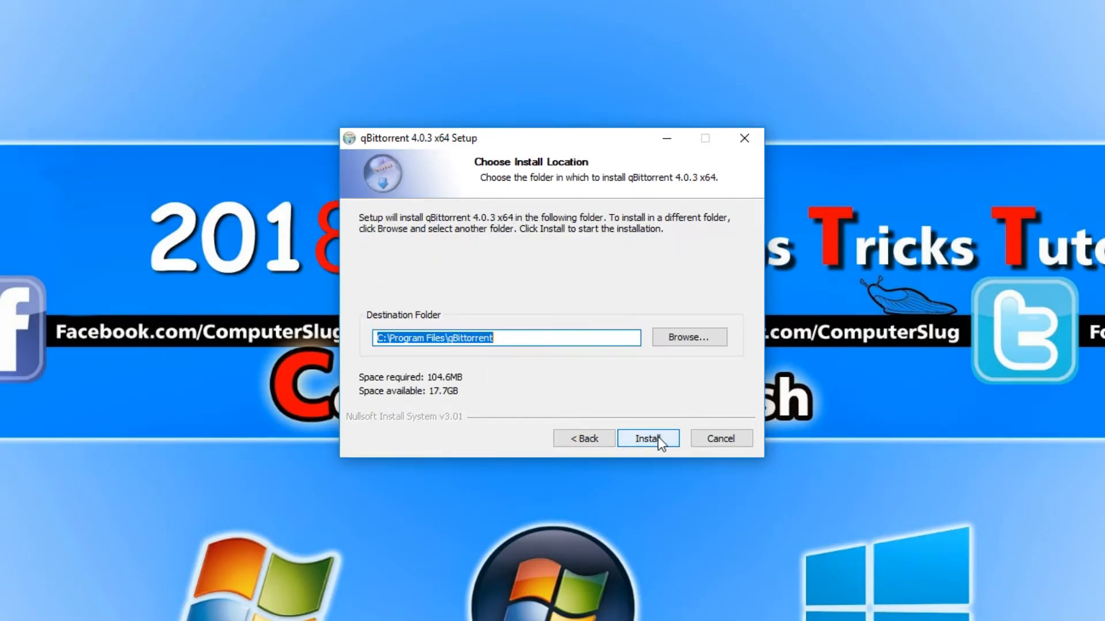
click(656, 438)
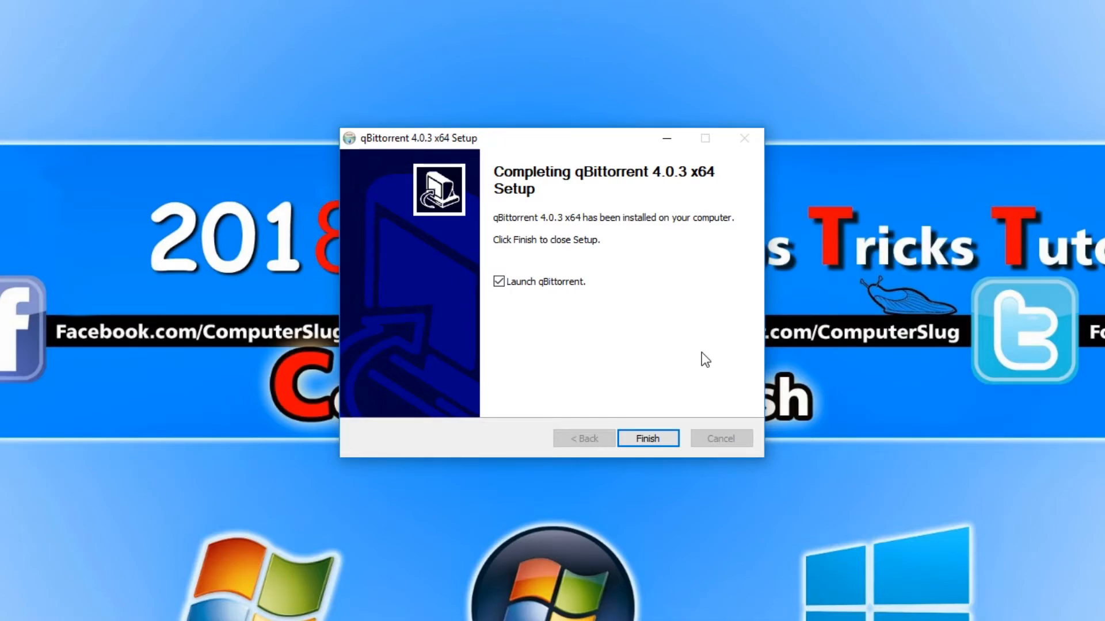
click(666, 442)
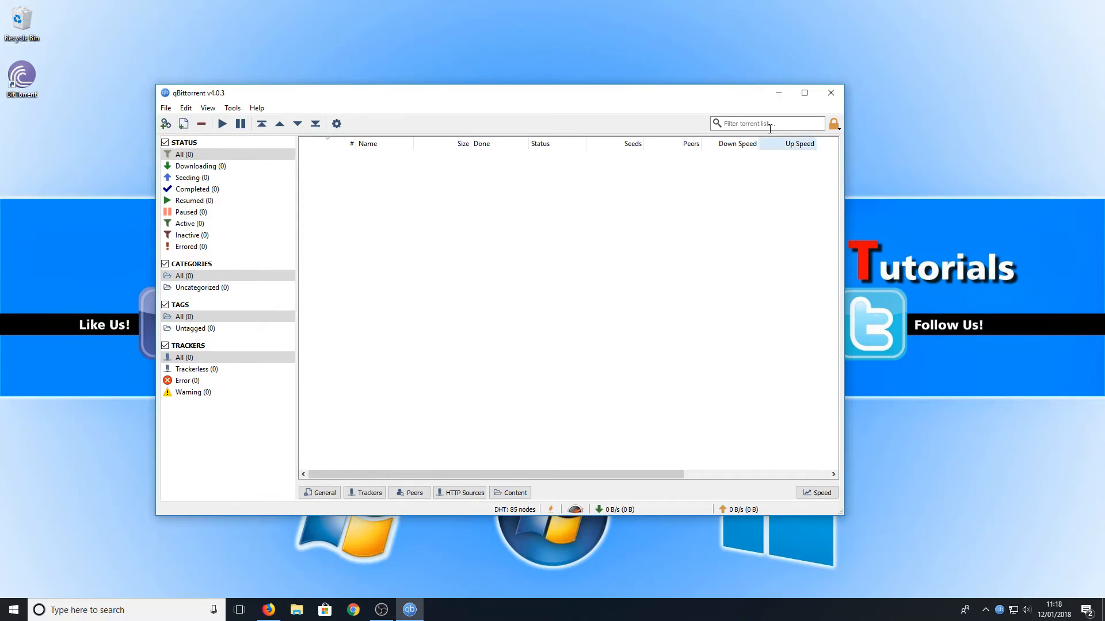
Step: Maximize the qBittorrent window and bring up its Options
double_click(475, 93)
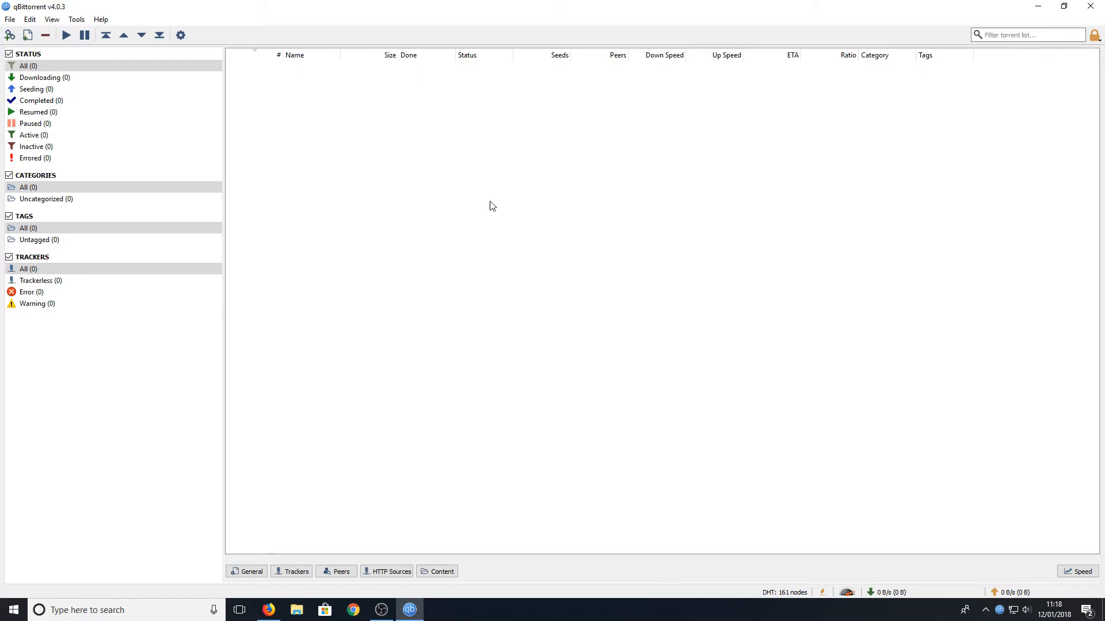
click(181, 35)
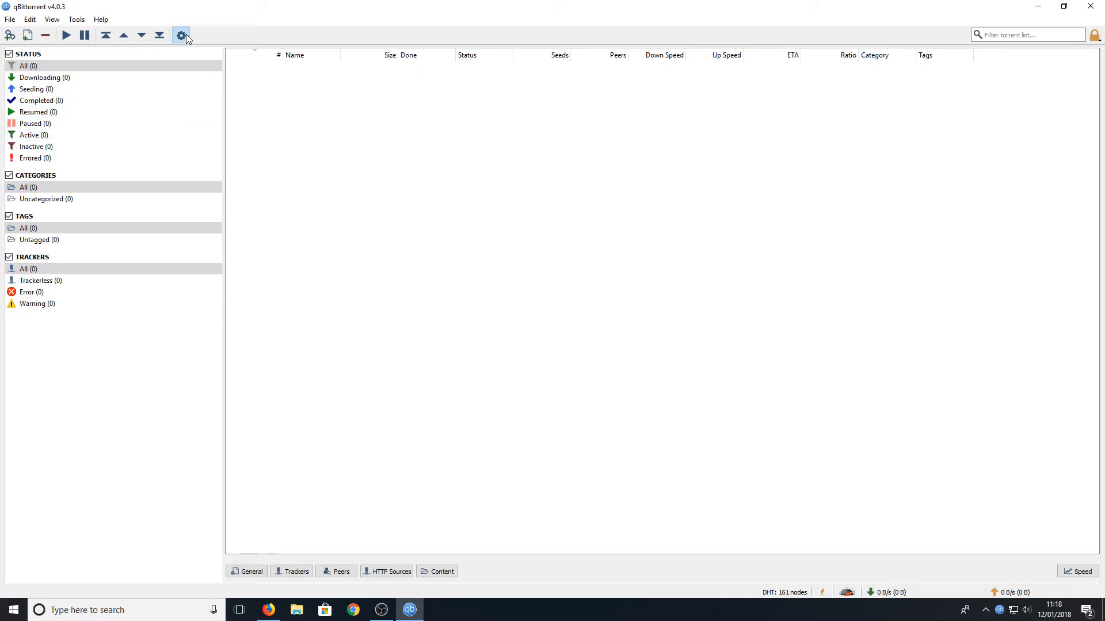